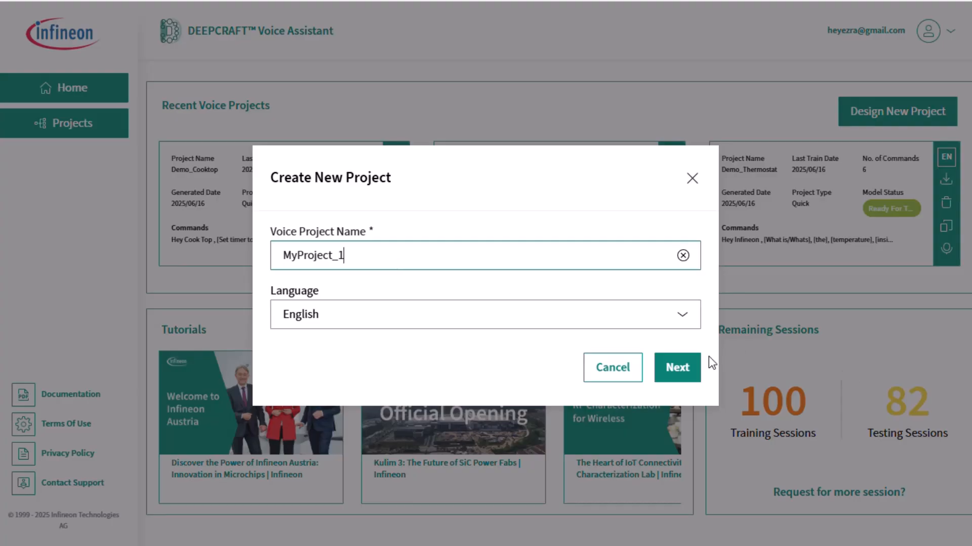
# Step: Create the English project MyProject_1 and add a wakeword node with the interjection Hey to the canvas
pyautogui.click(678, 370)
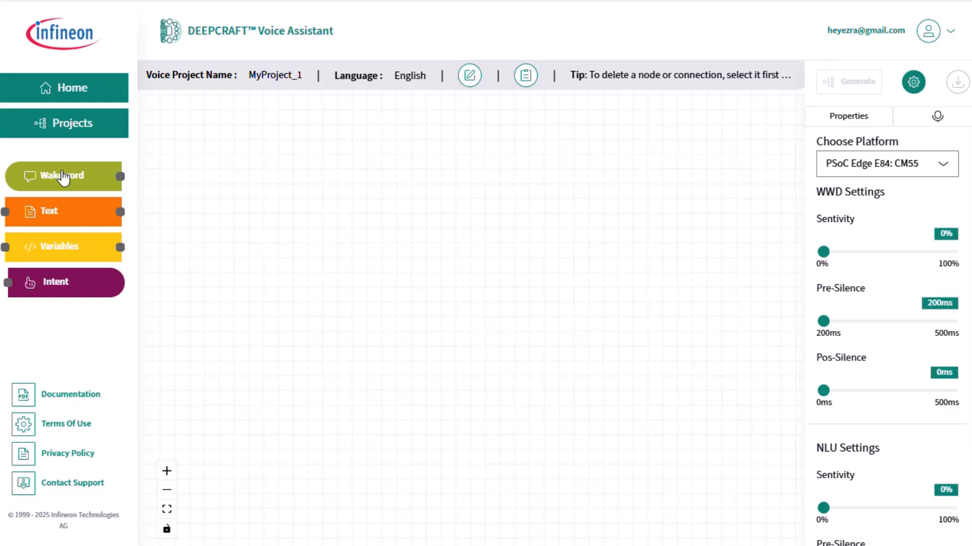
pyautogui.moveTo(62, 180); pyautogui.dragTo(242, 313)
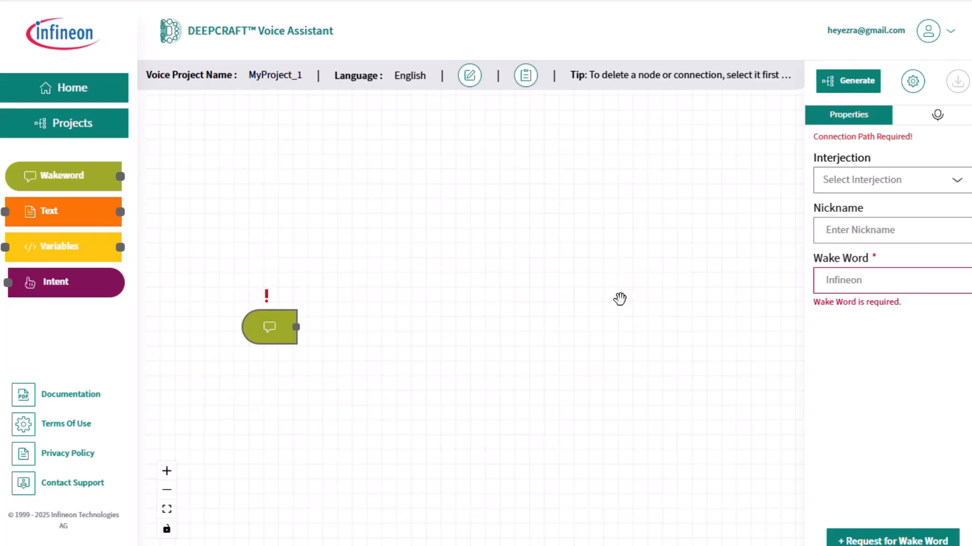
pyautogui.click(871, 187)
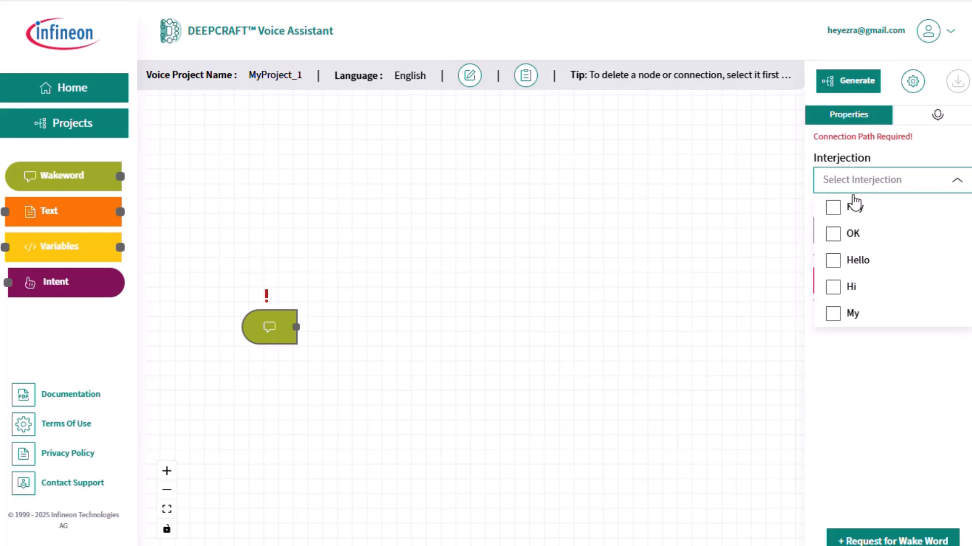
pyautogui.click(832, 215)
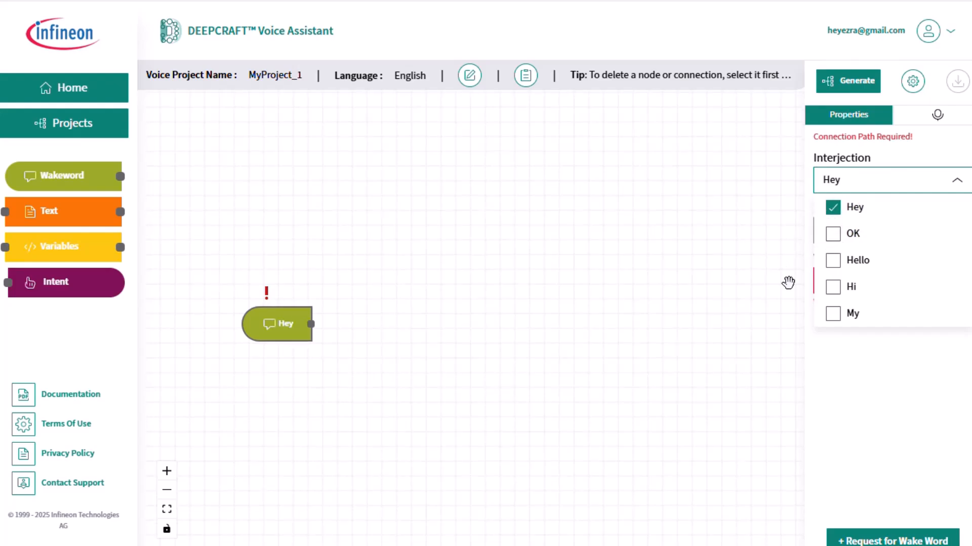
pyautogui.click(877, 361)
# Step: Set the wakeword node's nickname to IFXWakeword and choose the predefined wake word Infineon
pyautogui.click(851, 234)
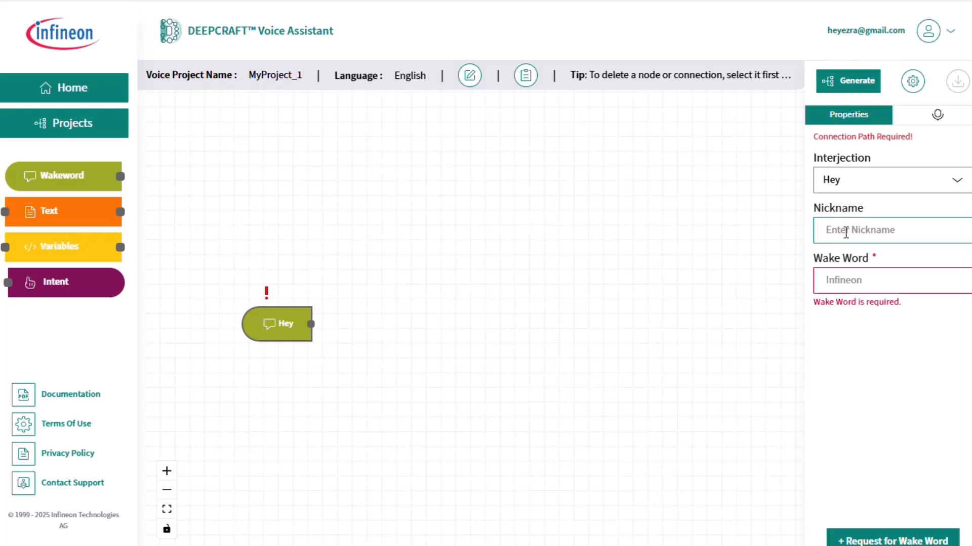
pyautogui.write('IFX Wakew')
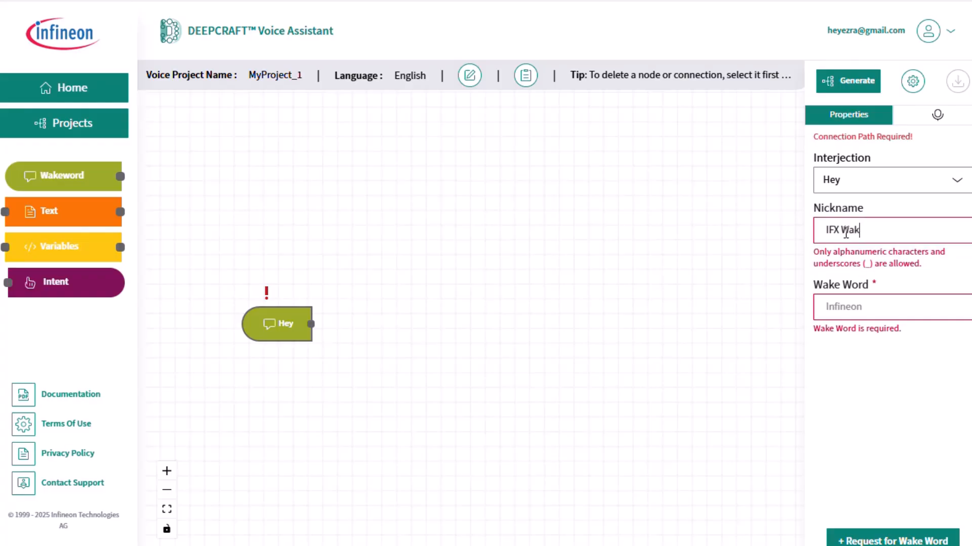
pyautogui.press('BackSpace')
pyautogui.press('BackSpace')
pyautogui.press('BackSpace')
pyautogui.press('BackSpace')
pyautogui.press('BackSpace')
pyautogui.press('BackSpace')
pyautogui.write('Wakerword')
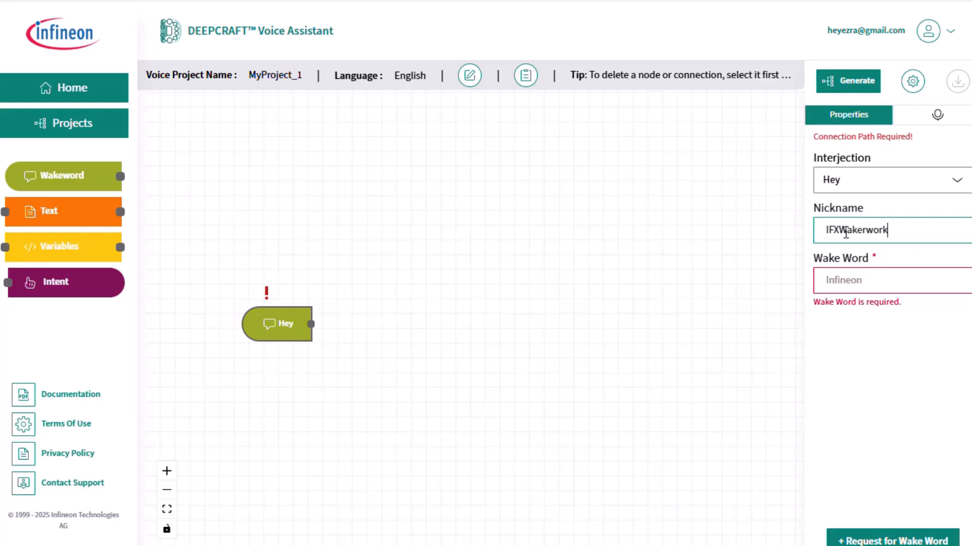
pyautogui.press('BackSpace')
pyautogui.press('BackSpace')
pyautogui.press('BackSpace')
pyautogui.write('word')
pyautogui.click(845, 282)
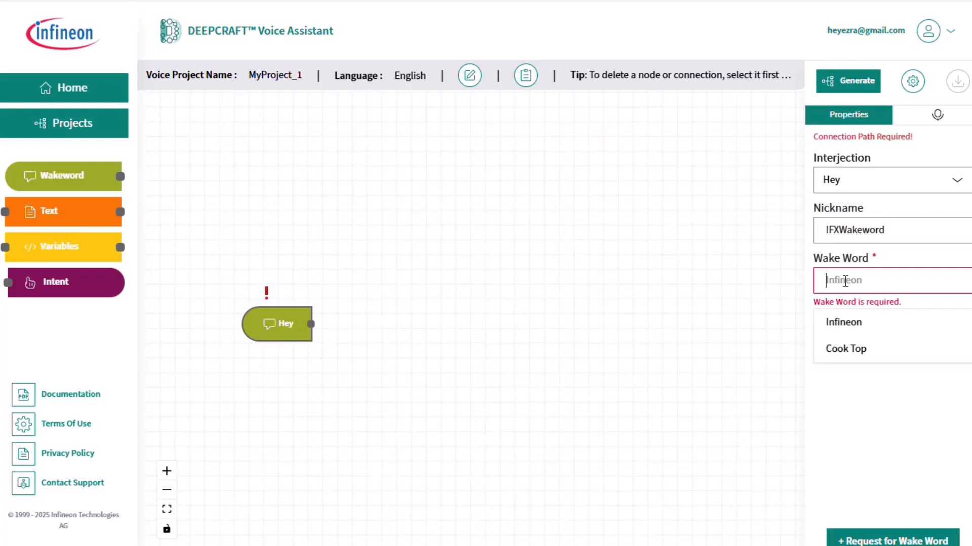
pyautogui.click(847, 325)
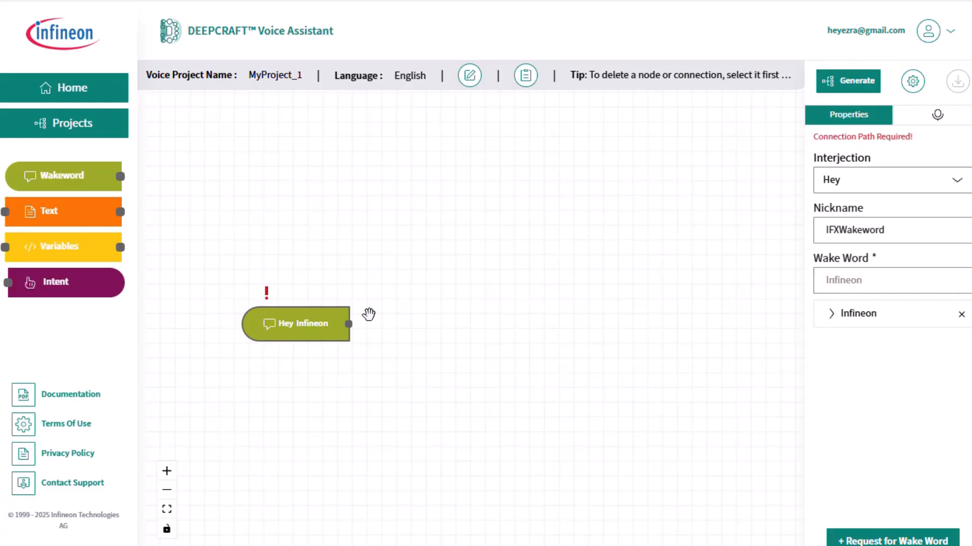
# Step: Replace the wake word Infineon with a custom one, a person's first name
pyautogui.click(961, 315)
pyautogui.click(883, 279)
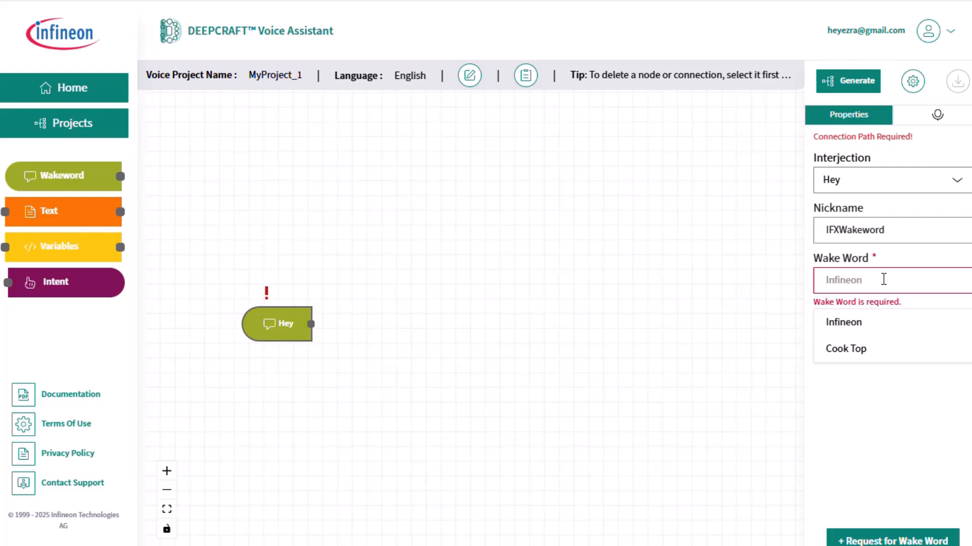
pyautogui.write('Ezra')
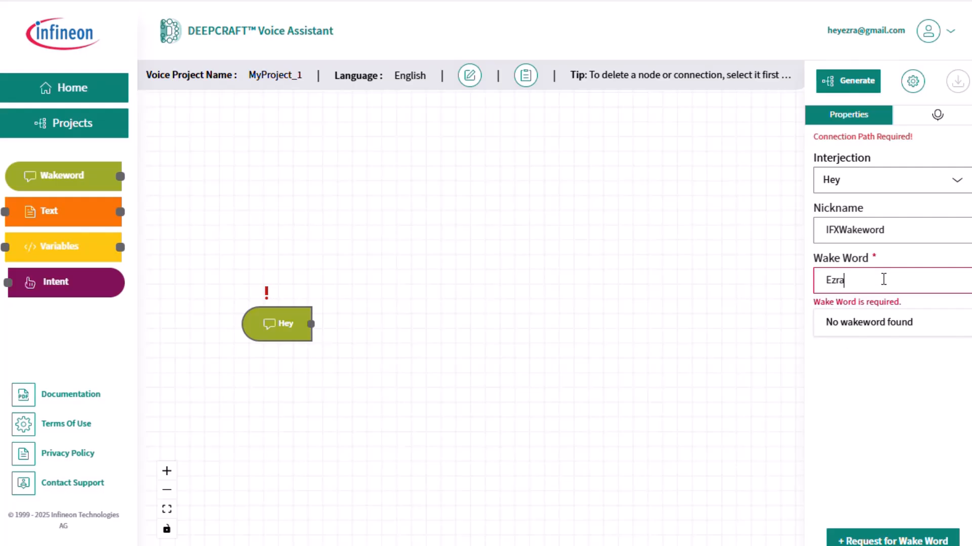
pyautogui.press('Return')
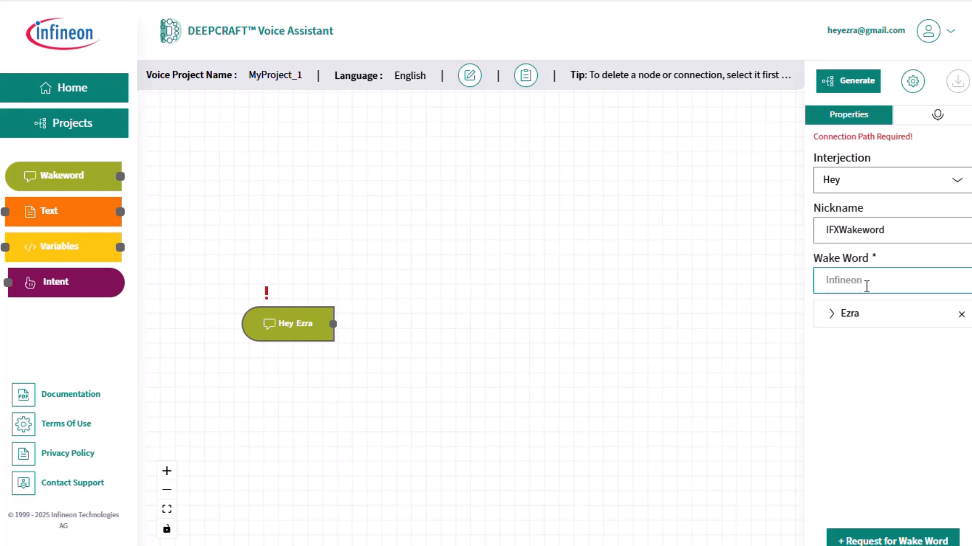
# Step: Remove the custom wake word and choose the predefined Infineon in its place
pyautogui.click(961, 315)
pyautogui.click(858, 278)
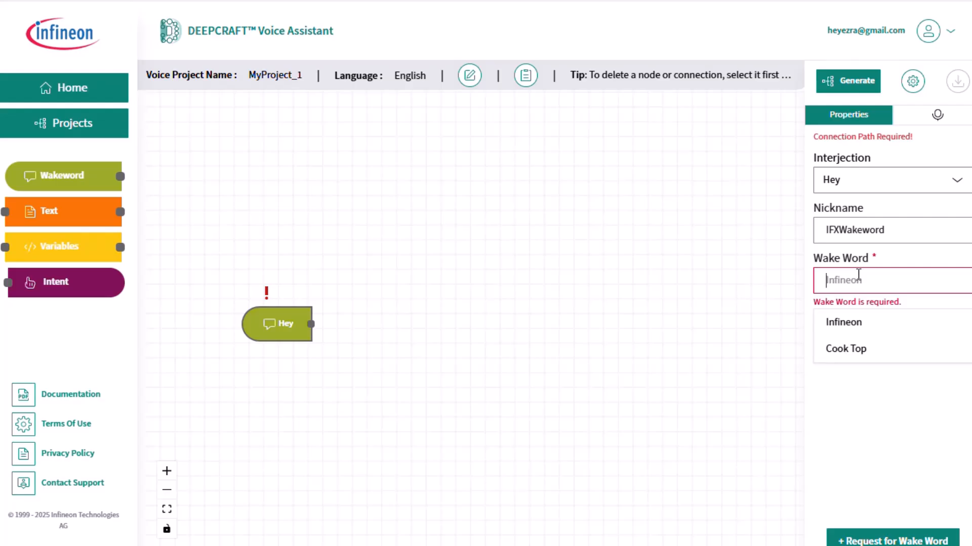
pyautogui.click(893, 331)
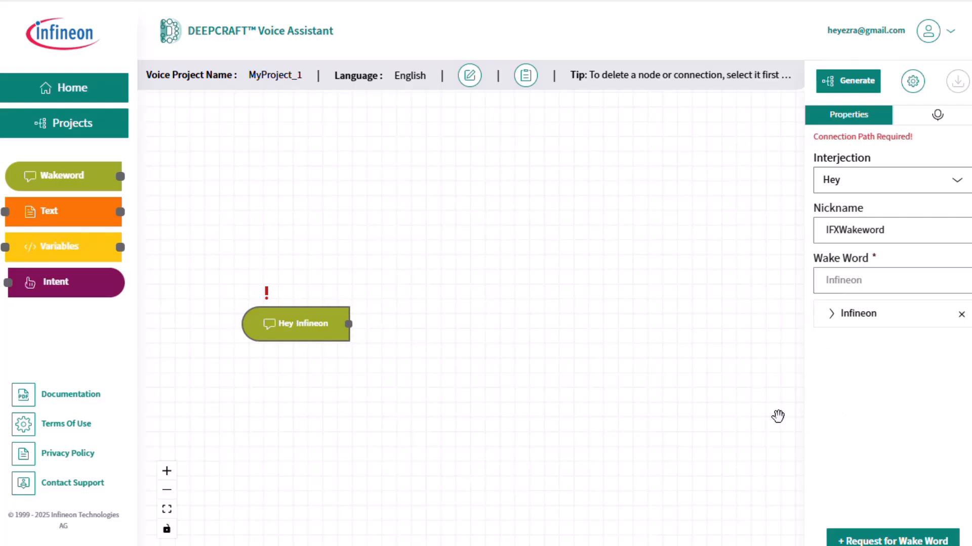
# Step: Position the Hey Infineon node at the left side of the canvas, midway down
pyautogui.moveTo(293, 330)
pyautogui.moveTo(293, 330); pyautogui.dragTo(256, 293)
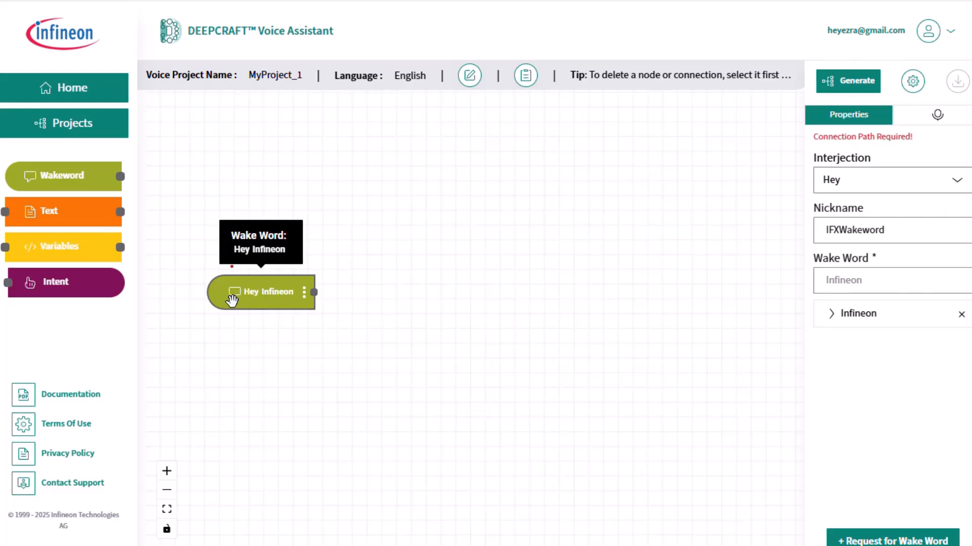
pyautogui.scroll(3, 265, 328)
pyautogui.scroll(2, 267, 335)
pyautogui.moveTo(252, 248)
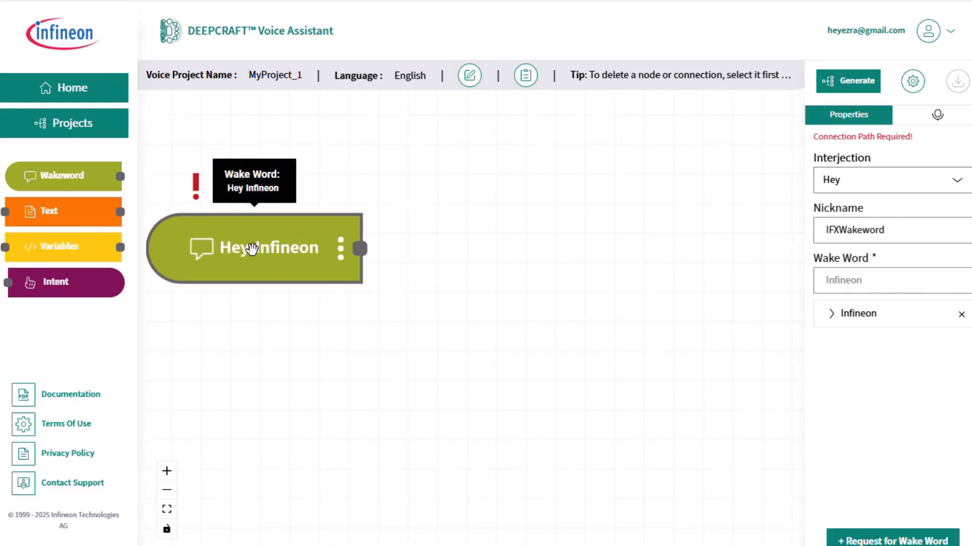
pyautogui.moveTo(254, 250); pyautogui.dragTo(277, 325)
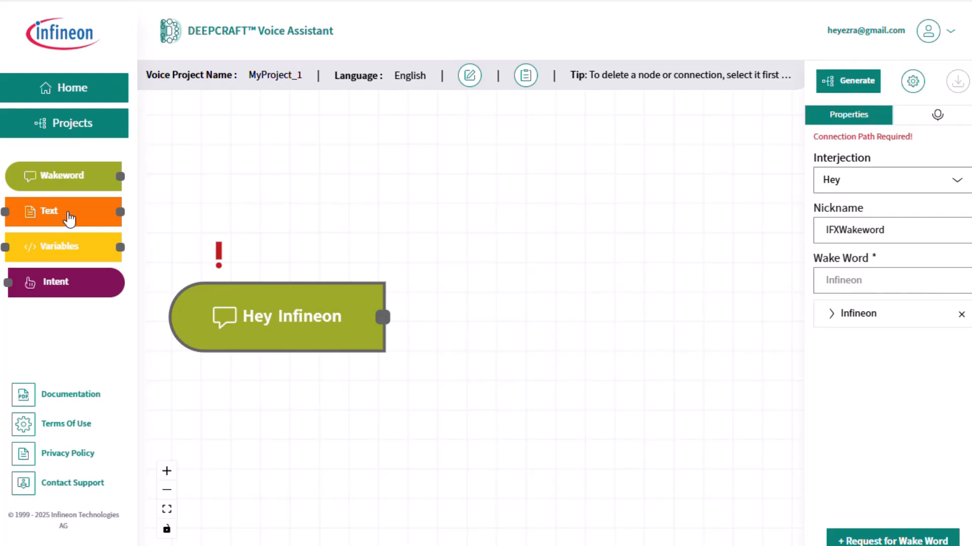
# Step: Add a text node to the right of the Hey Infineon node and nickname it LightOn
pyautogui.moveTo(69, 218); pyautogui.dragTo(496, 217)
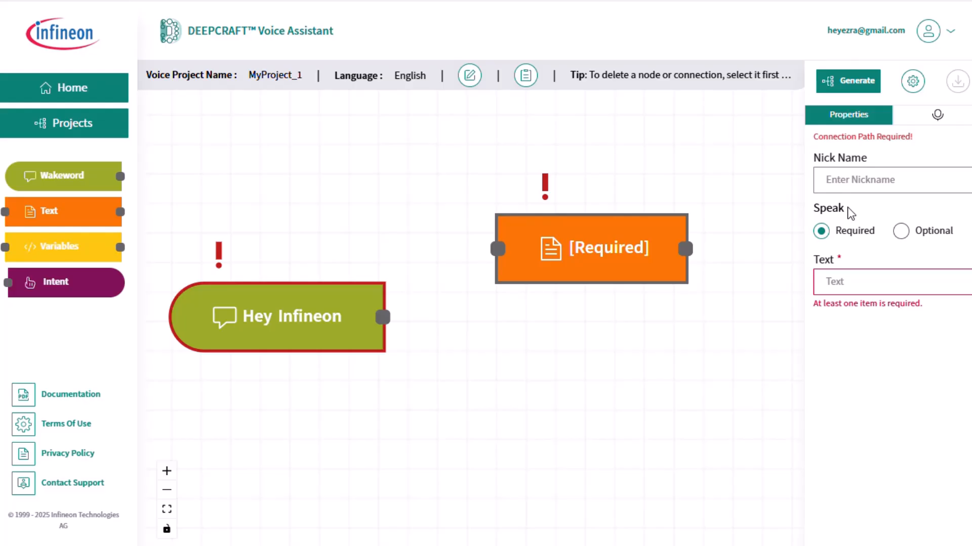
pyautogui.click(840, 181)
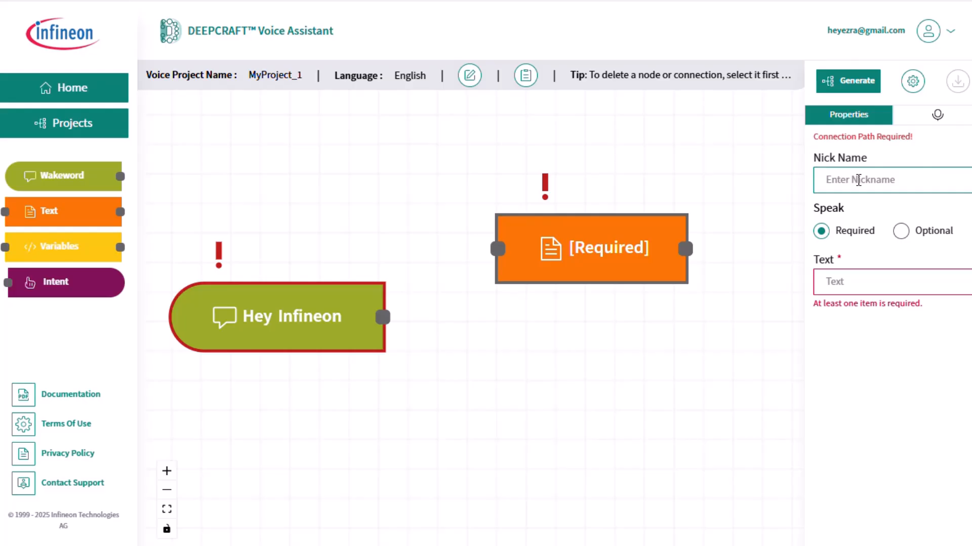
pyautogui.write('LightOn')
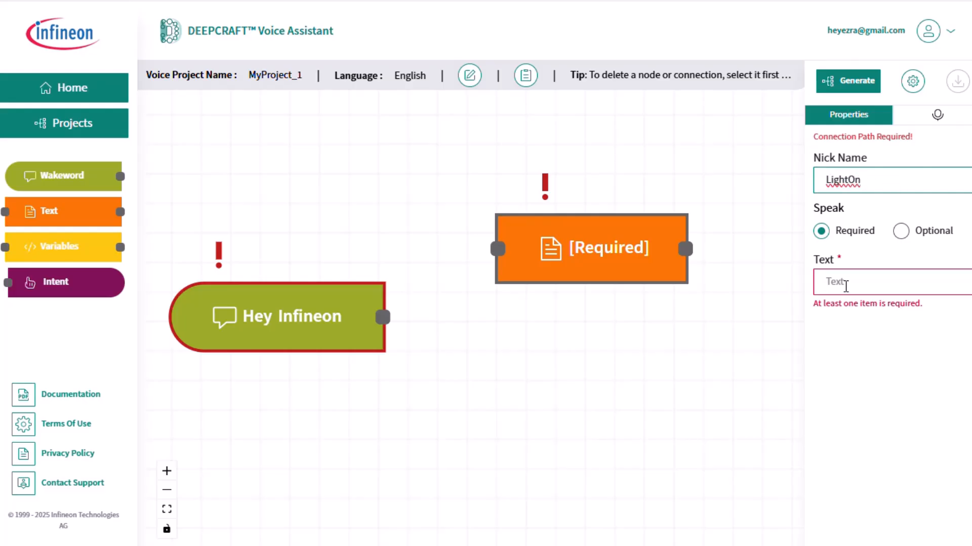
# Step: Give the LightOn text node the phrases "turn on the light", "turn on light", "light on" and "it's dark in here"
pyautogui.click(845, 285)
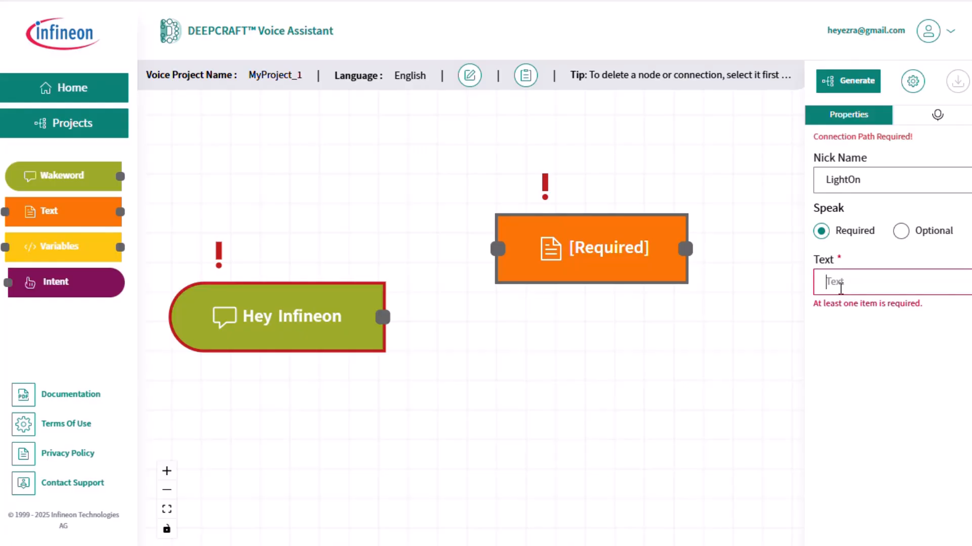
pyautogui.write('on the light')
pyautogui.press('Return')
pyautogui.write('turn')
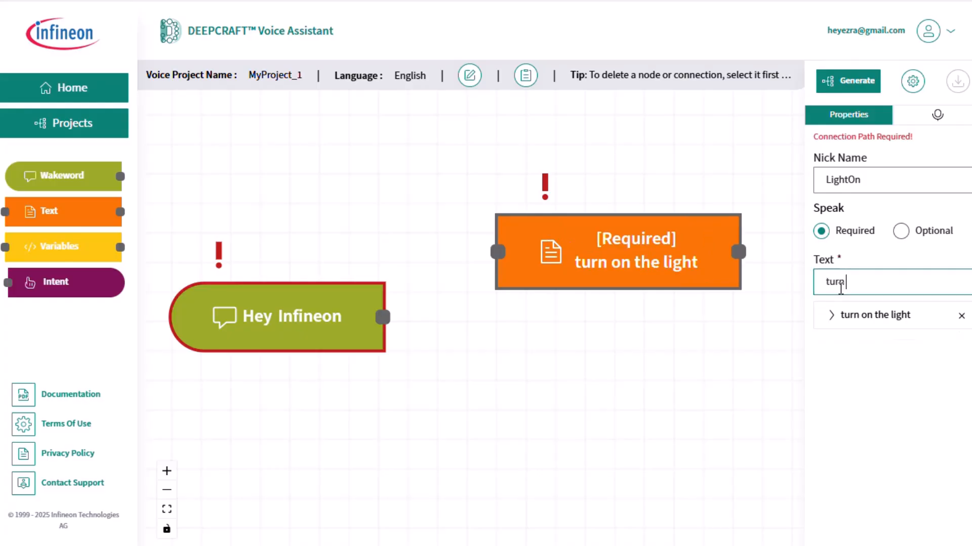
pyautogui.write(' on light')
pyautogui.press('Return')
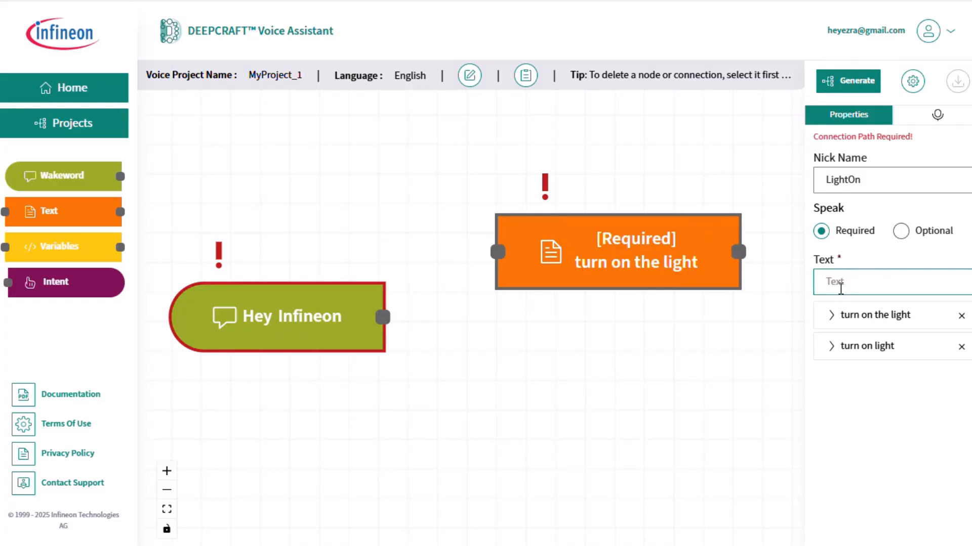
pyautogui.write('light on')
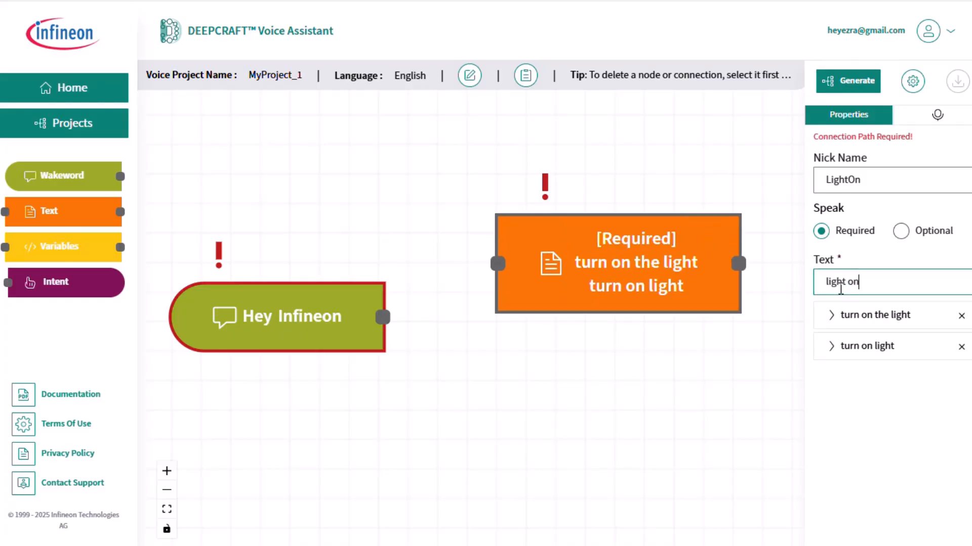
pyautogui.press('Return')
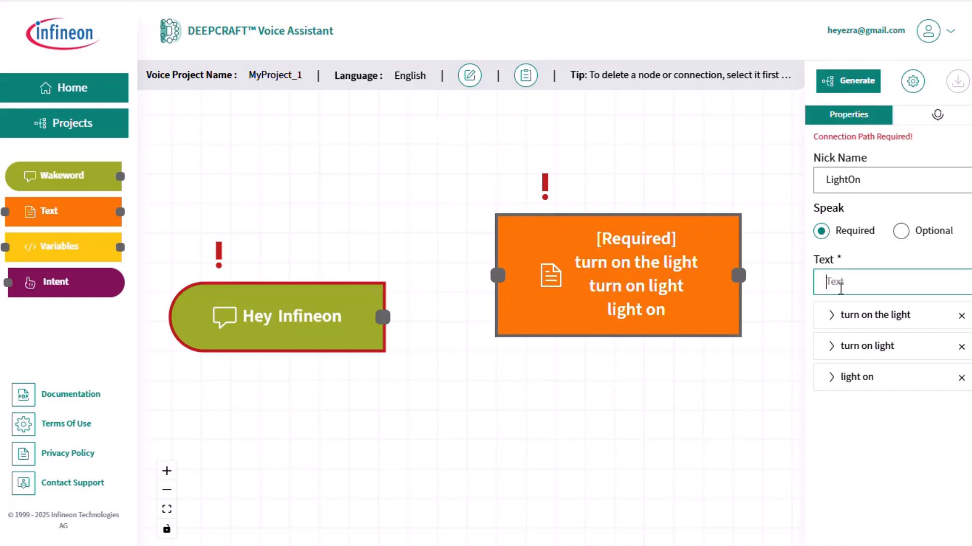
pyautogui.write("it's dark in here")
pyautogui.press('Return')
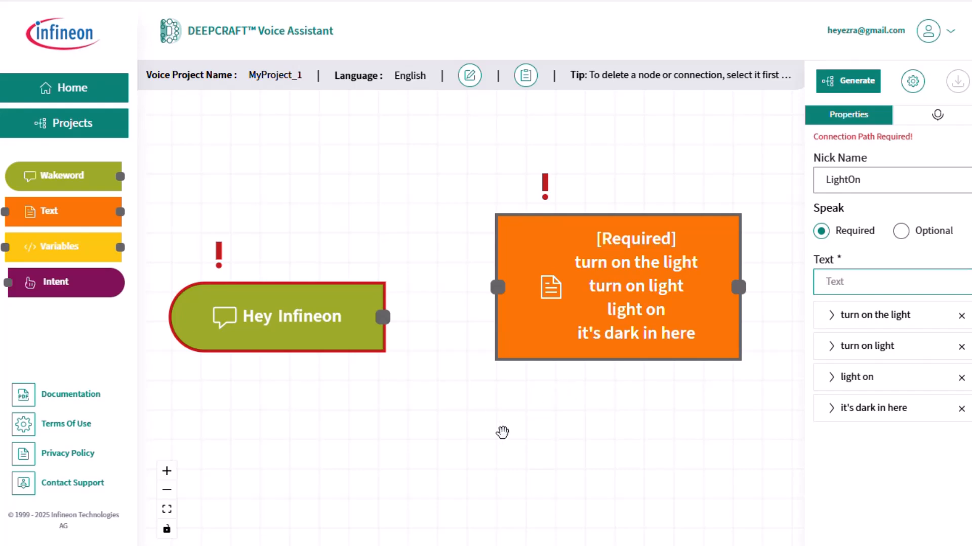
# Step: Rearrange the canvas so the LightOn text node sits above and to the right of the Hey Infineon node
pyautogui.scroll(2, 460, 425)
pyautogui.scroll(-3, 459, 425)
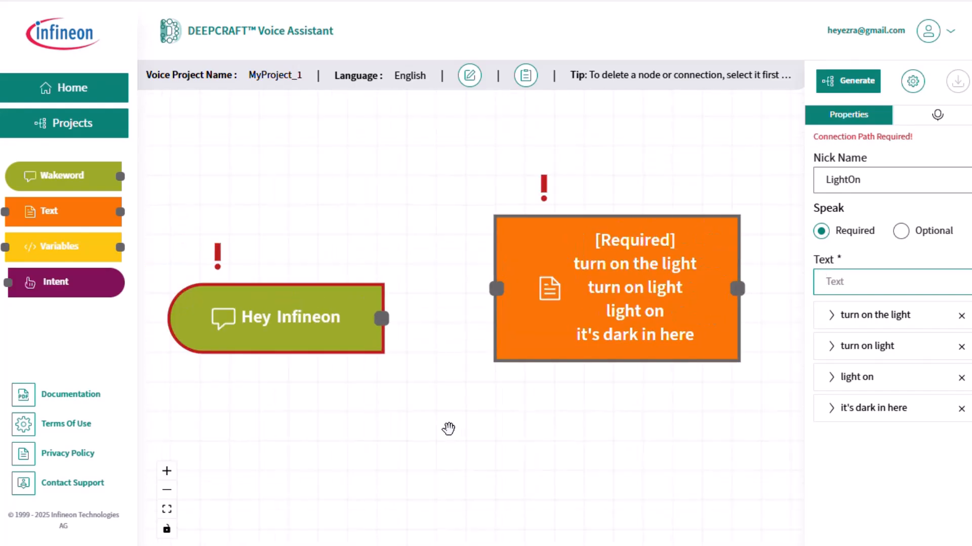
pyautogui.moveTo(372, 360); pyautogui.dragTo(261, 305)
pyautogui.moveTo(512, 340); pyautogui.dragTo(413, 221)
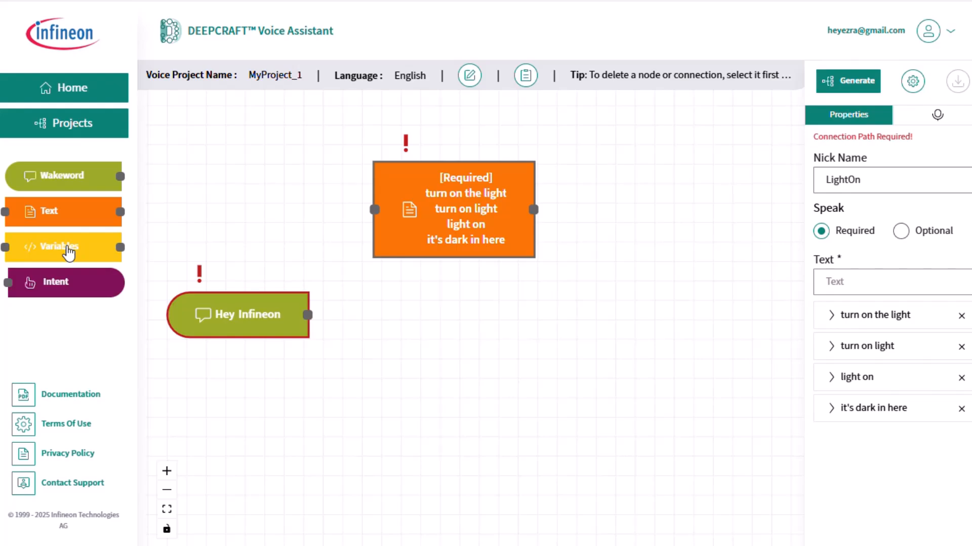
# Step: Add an intent node named LightOn and place it to the right of the text node
pyautogui.moveTo(43, 282); pyautogui.dragTo(683, 204)
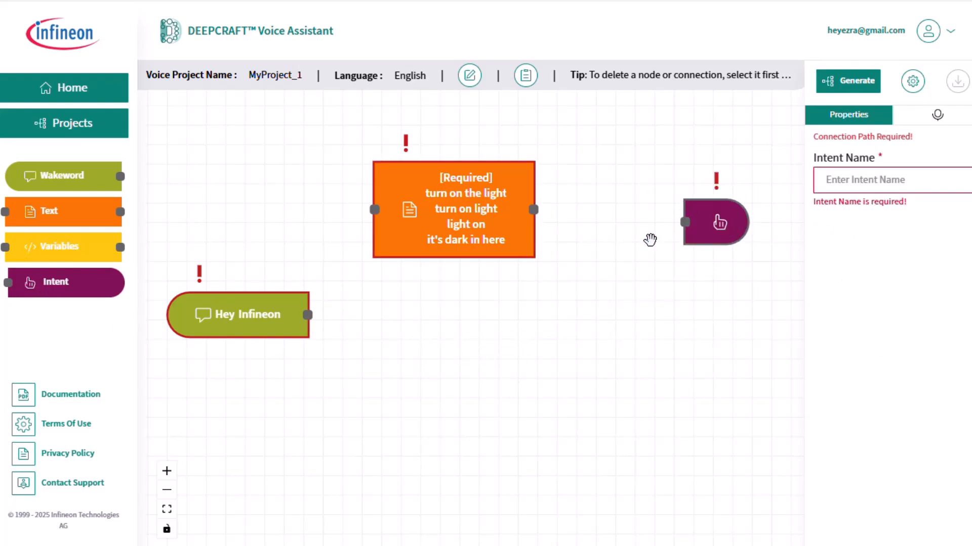
pyautogui.click(854, 178)
pyautogui.write('LightOn')
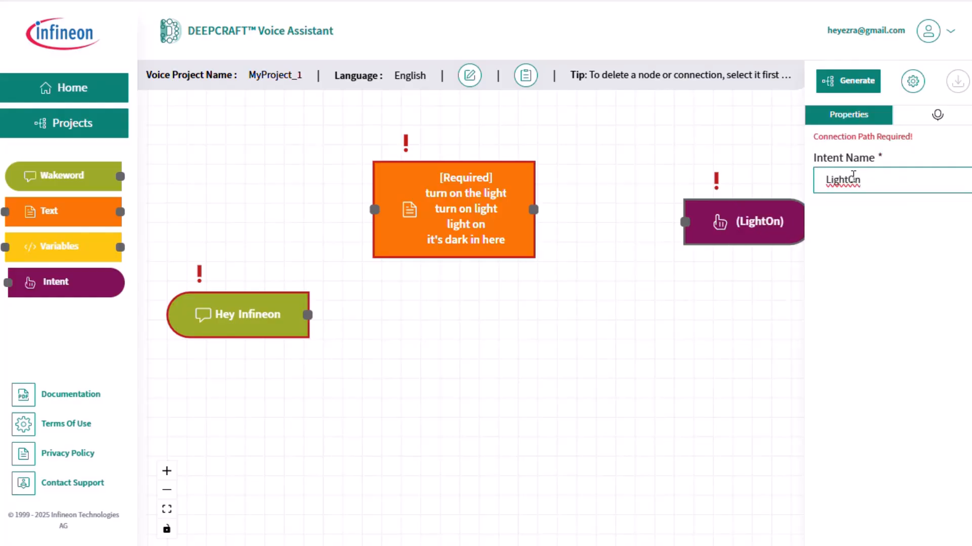
pyautogui.moveTo(735, 232); pyautogui.dragTo(676, 209)
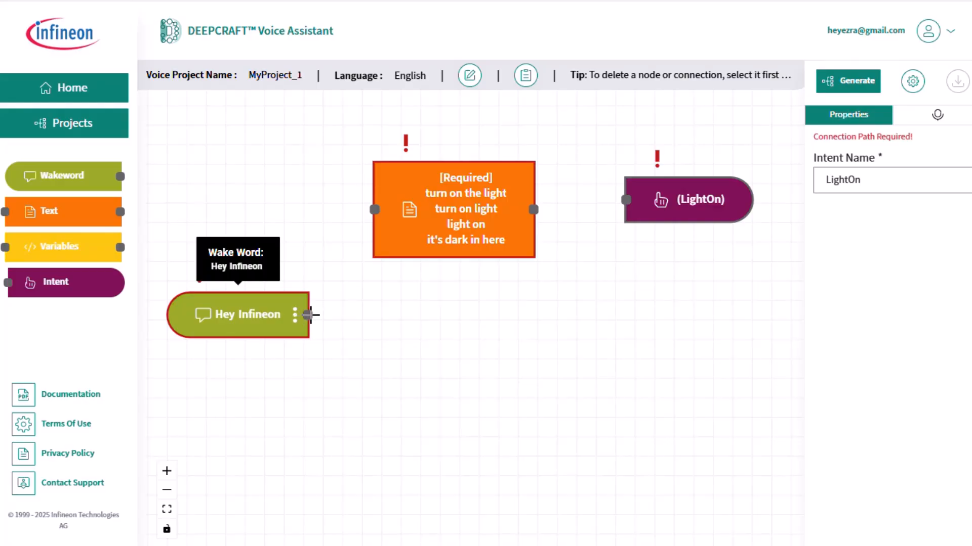
# Step: Connect the Hey Infineon node to the text node, and the text node to the LightOn intent
pyautogui.moveTo(308, 314); pyautogui.dragTo(373, 210)
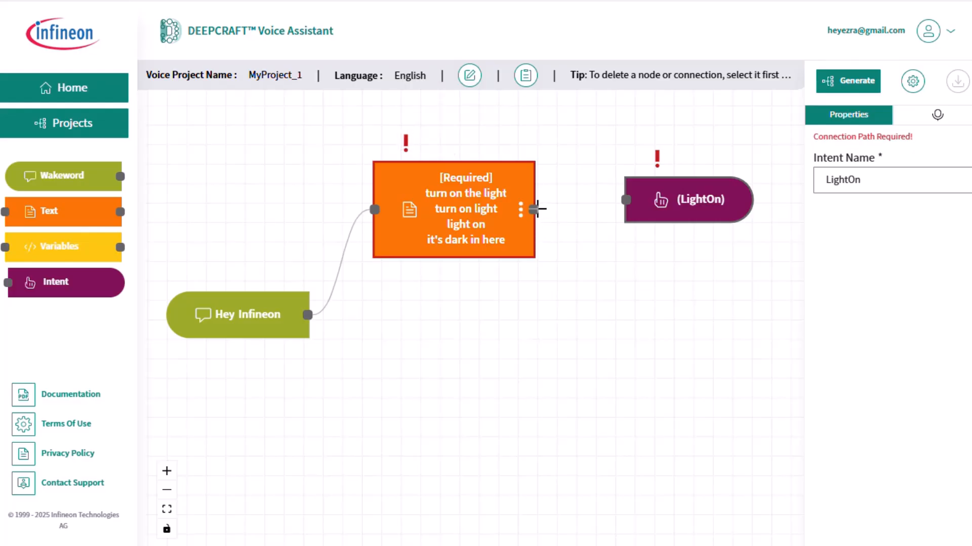
pyautogui.moveTo(534, 208); pyautogui.dragTo(626, 200)
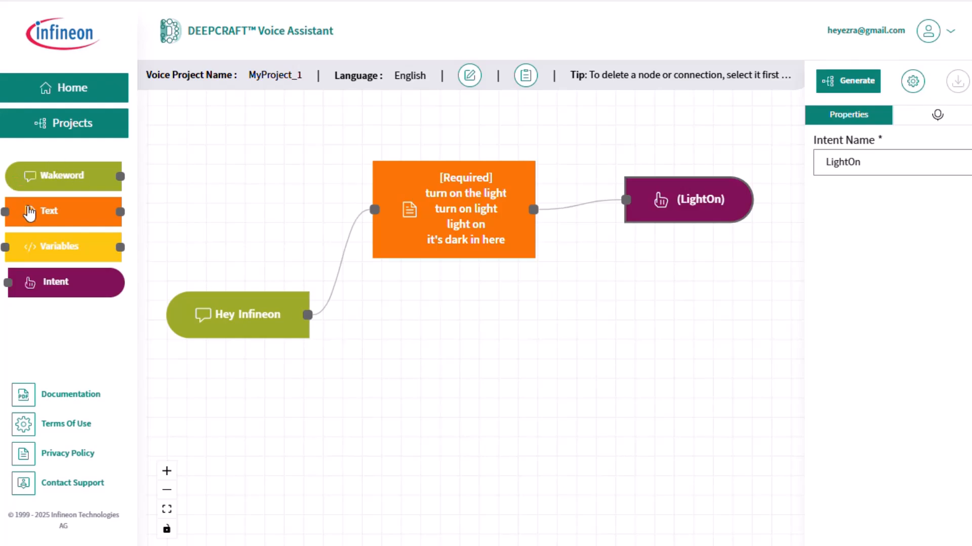
# Step: Add a second text node below the LightOn text node and nickname it LightOff
pyautogui.moveTo(48, 221); pyautogui.dragTo(424, 396)
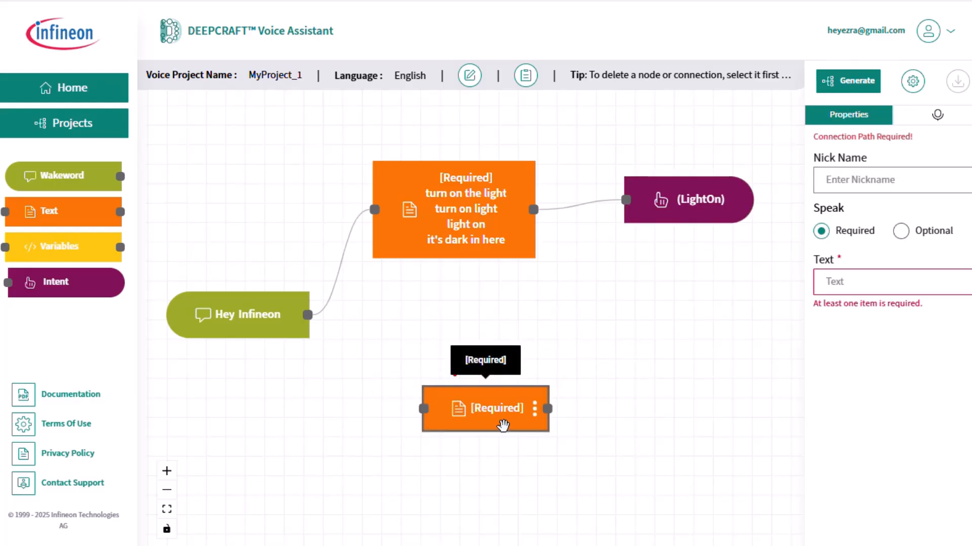
pyautogui.click(862, 183)
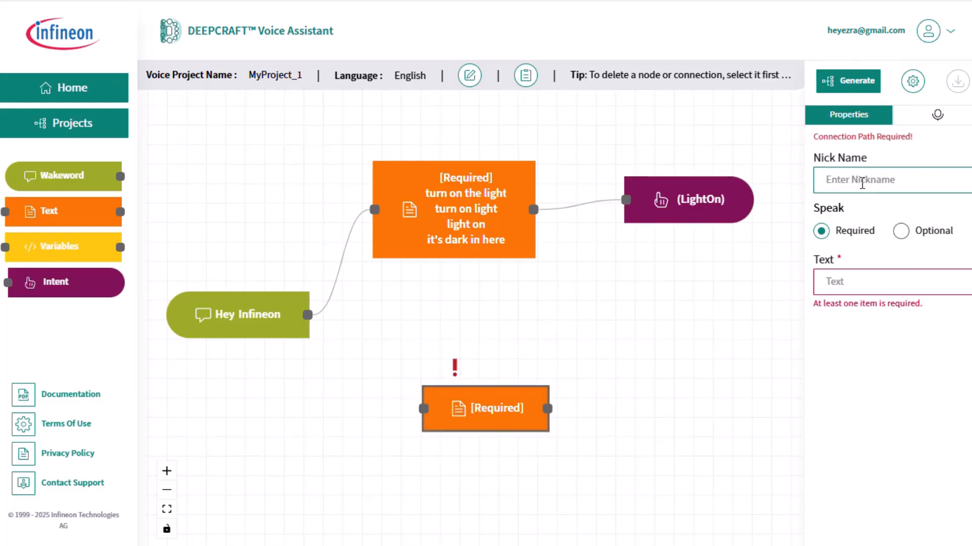
pyautogui.write('LightOff')
# Step: Give the LightOff text node the phrases "turn off the light", "turn off light", "light off" and "goodnight", and align it below the LightOn text node
pyautogui.click(880, 286)
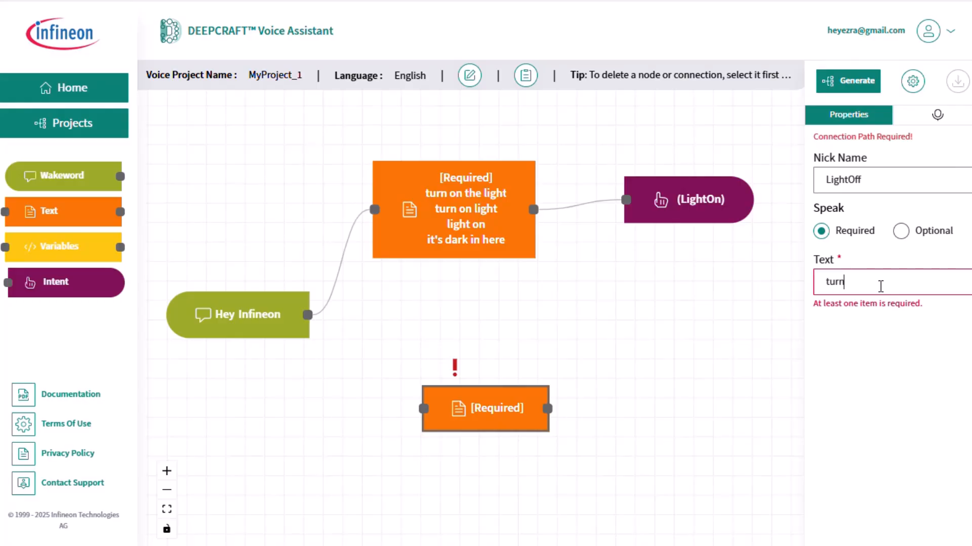
pyautogui.write('ff the light')
pyautogui.press('Return')
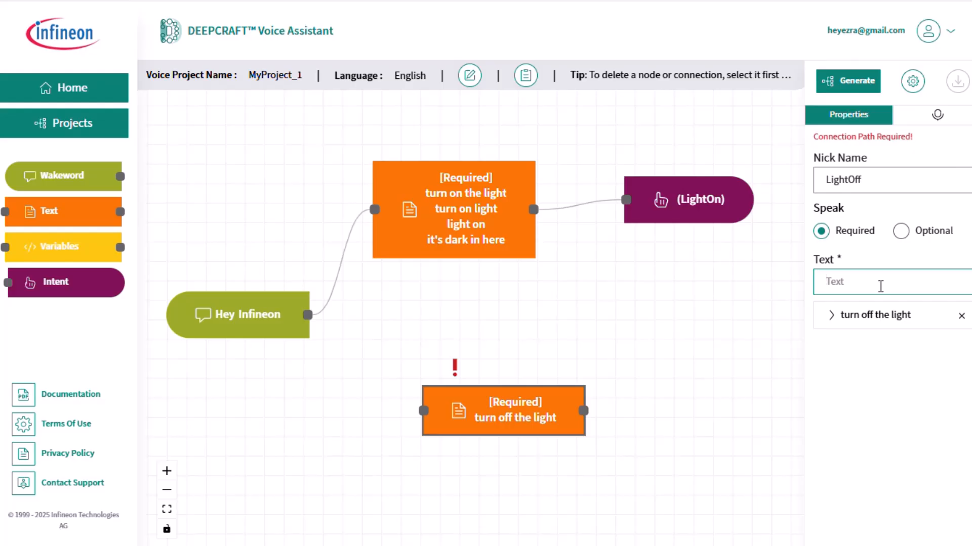
pyautogui.write('turn off light')
pyautogui.press('Return')
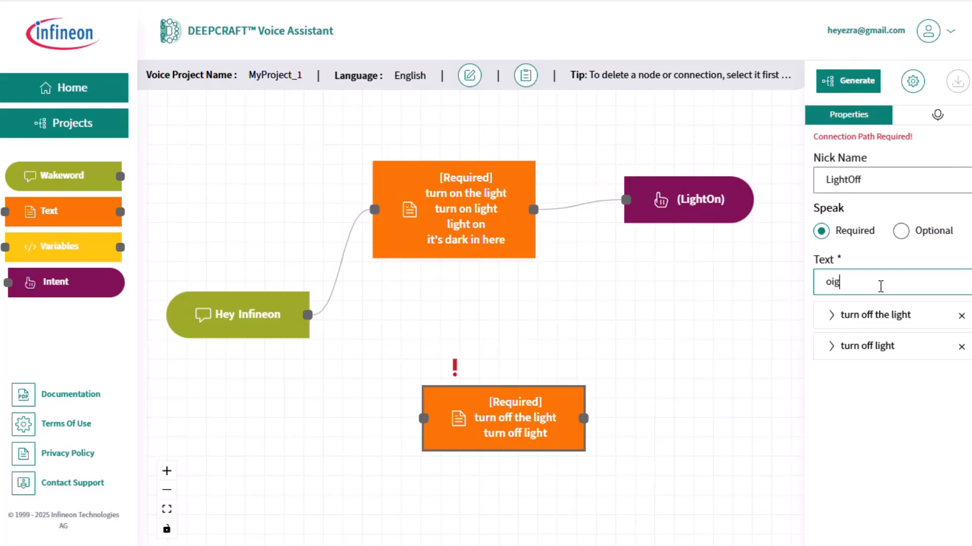
pyautogui.write('light off')
pyautogui.press('Return')
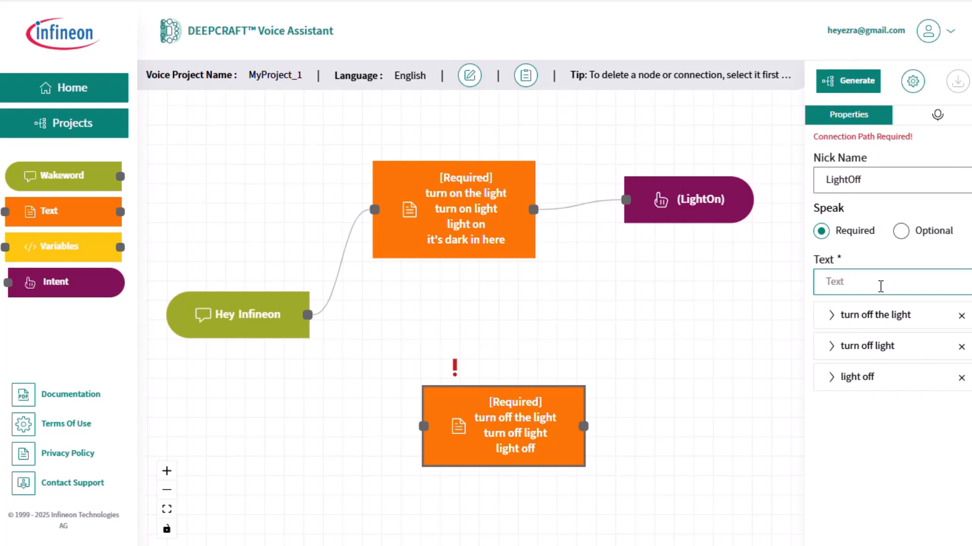
pyautogui.write('goodnight')
pyautogui.press('Return')
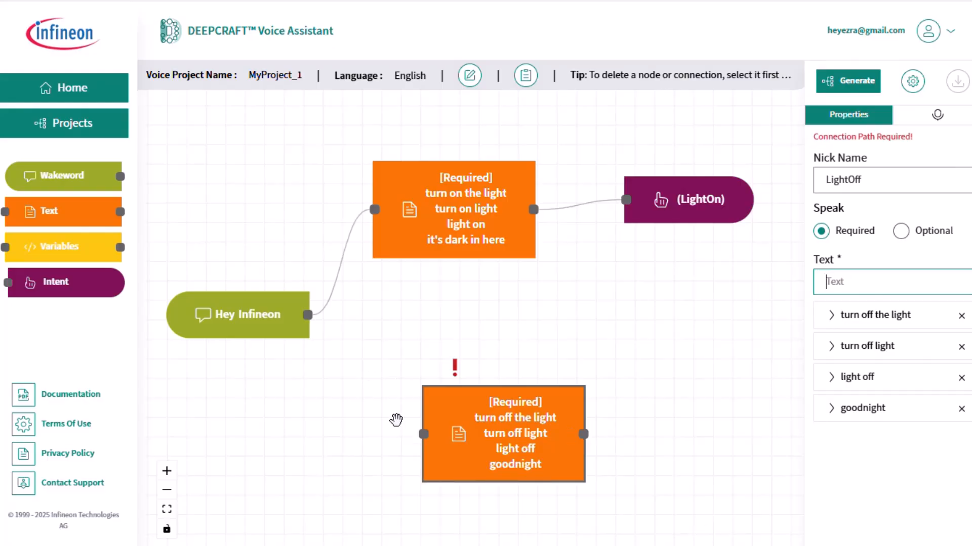
pyautogui.moveTo(464, 427); pyautogui.dragTo(410, 420)
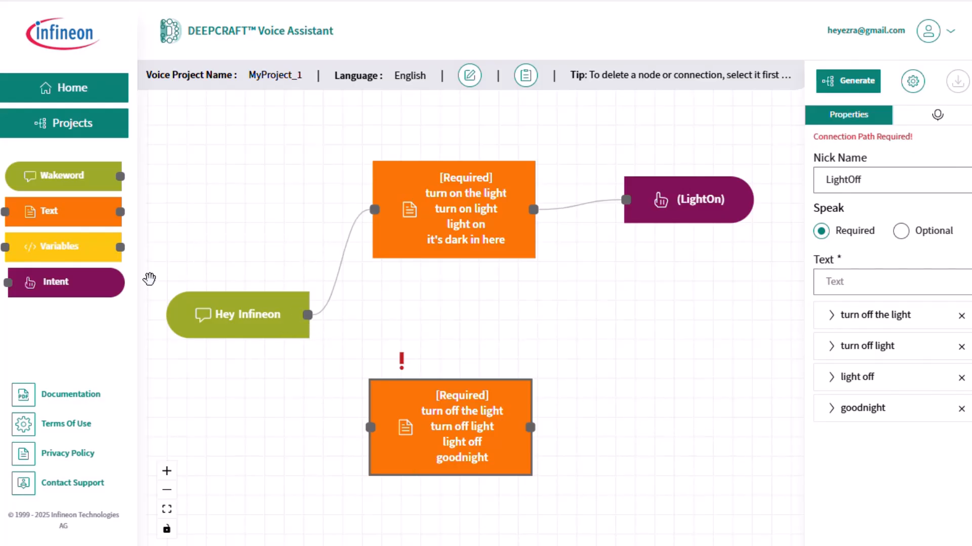
# Step: Add an intent node named LightOff and place it to the right of the LightOff text node, below the LightOn intent
pyautogui.moveTo(101, 288); pyautogui.dragTo(657, 410)
pyautogui.click(852, 173)
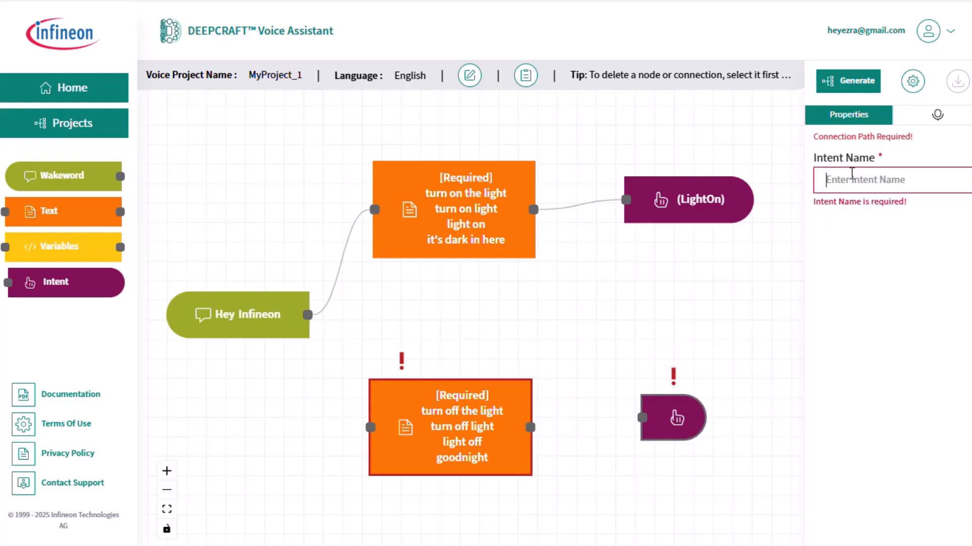
pyautogui.write('LightOff')
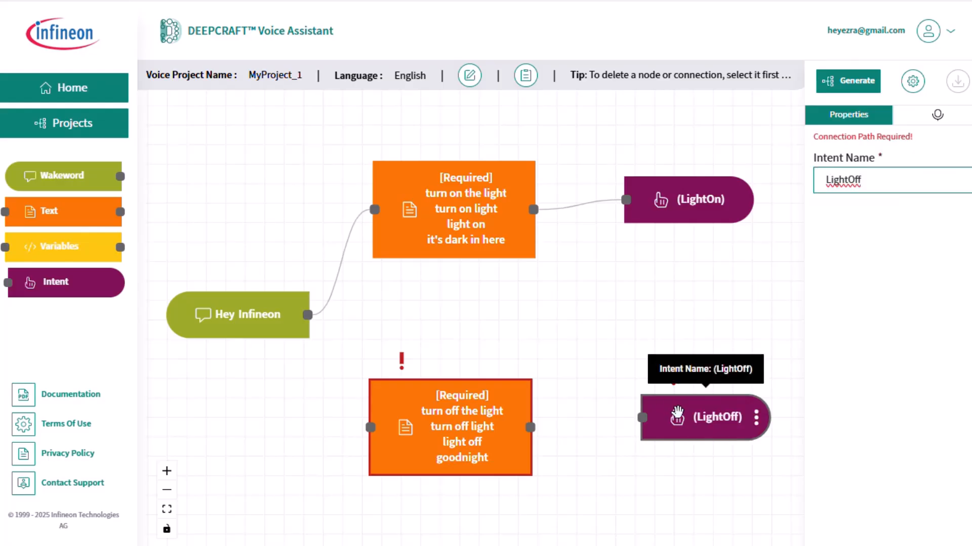
pyautogui.moveTo(675, 414)
pyautogui.mouseDown()
pyautogui.moveTo(653, 411)
pyautogui.moveTo(648, 425)
pyautogui.moveTo(660, 421)
pyautogui.mouseUp()
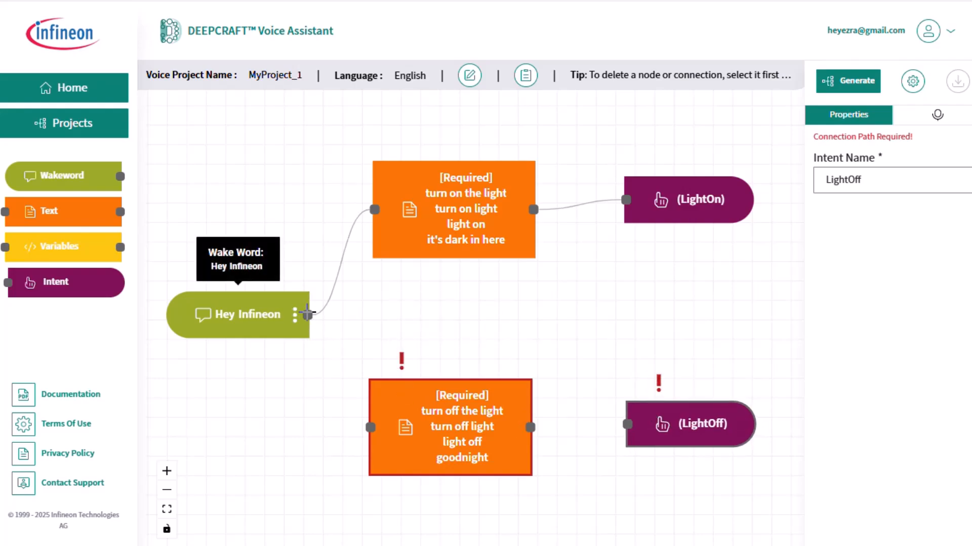
# Step: Connect the Hey Infineon node to the LightOff text node, and that text node to the LightOff intent
pyautogui.moveTo(307, 314); pyautogui.dragTo(371, 428)
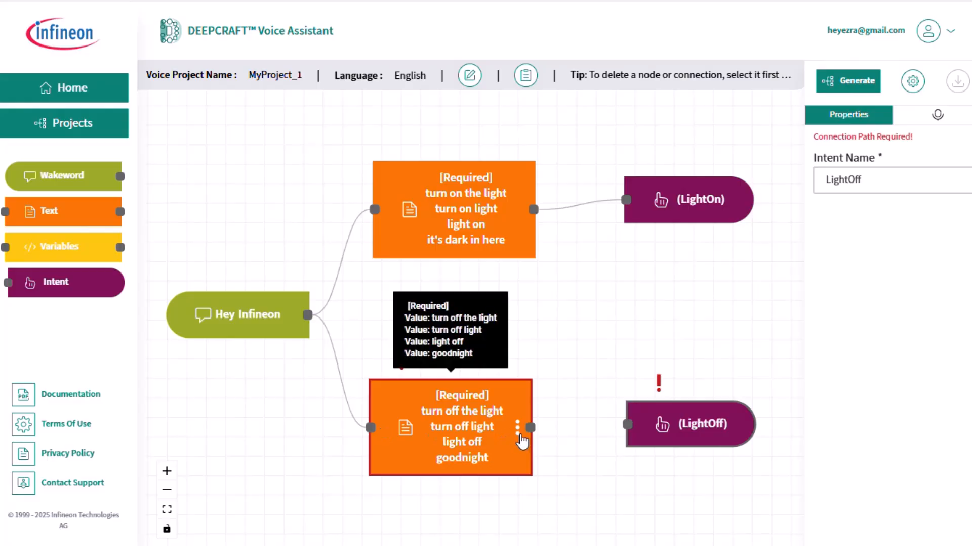
pyautogui.moveTo(529, 427); pyautogui.dragTo(621, 429)
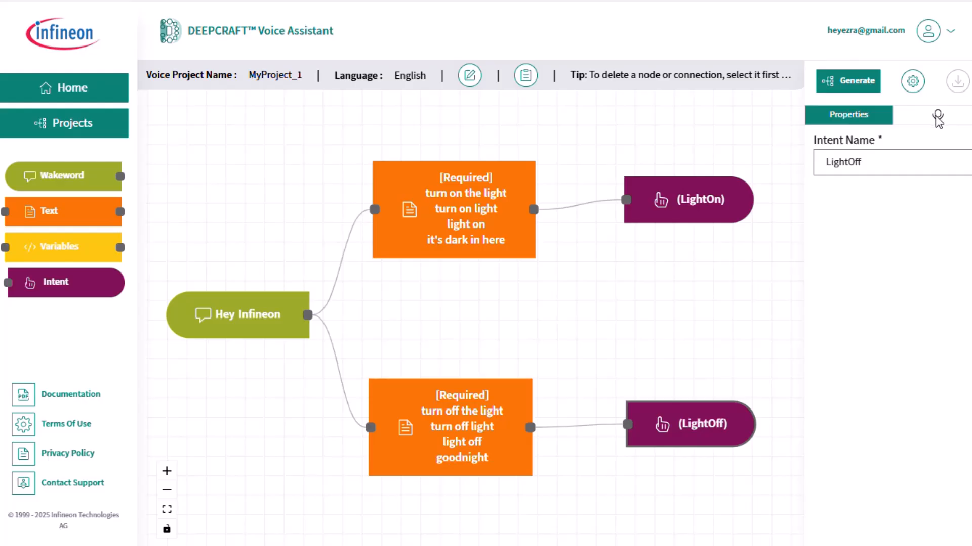
# Step: Generate the voice model for the project and confirm the generation
pyautogui.click(848, 84)
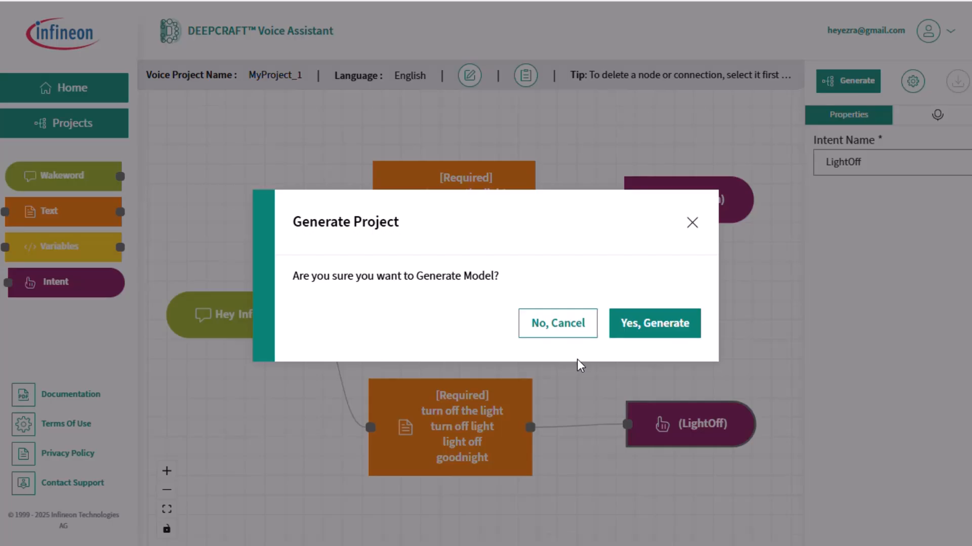
pyautogui.click(651, 332)
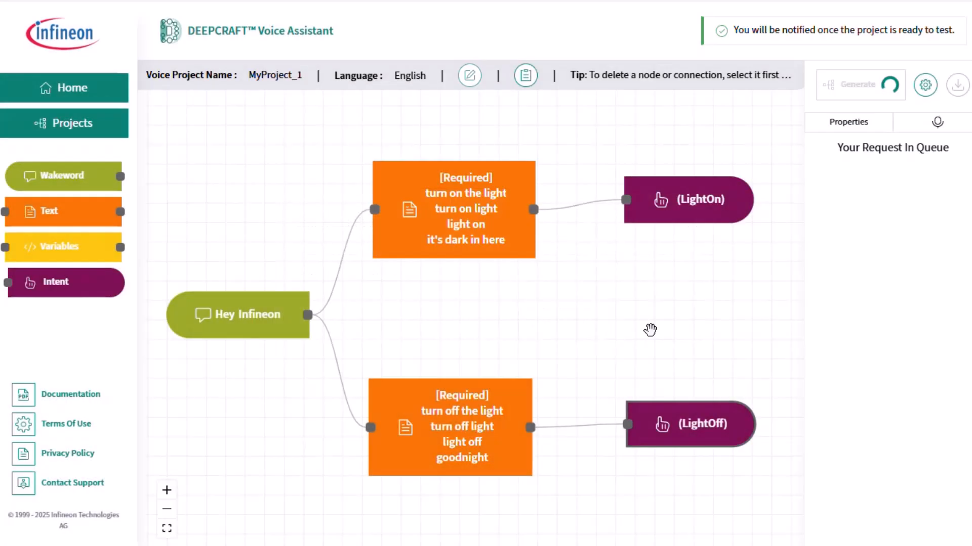